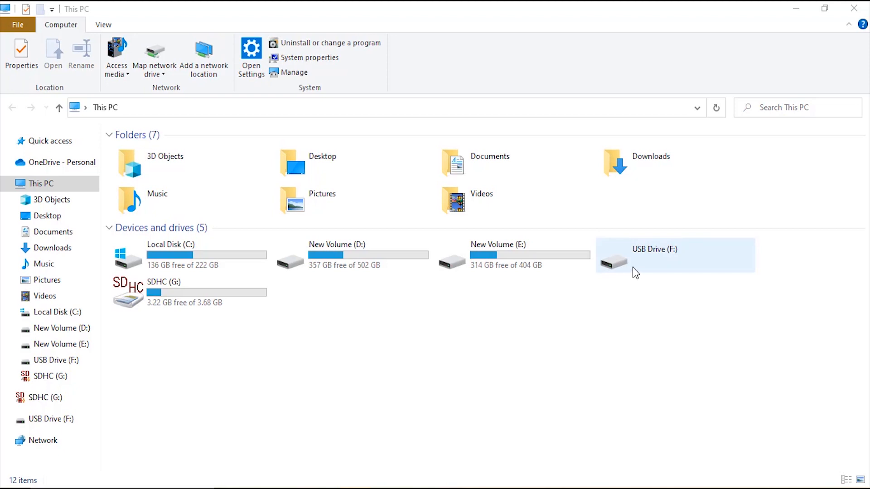
# Try to open USB Drive (F:) twice, dismissing the message each time.
pyautogui.click(633, 267)
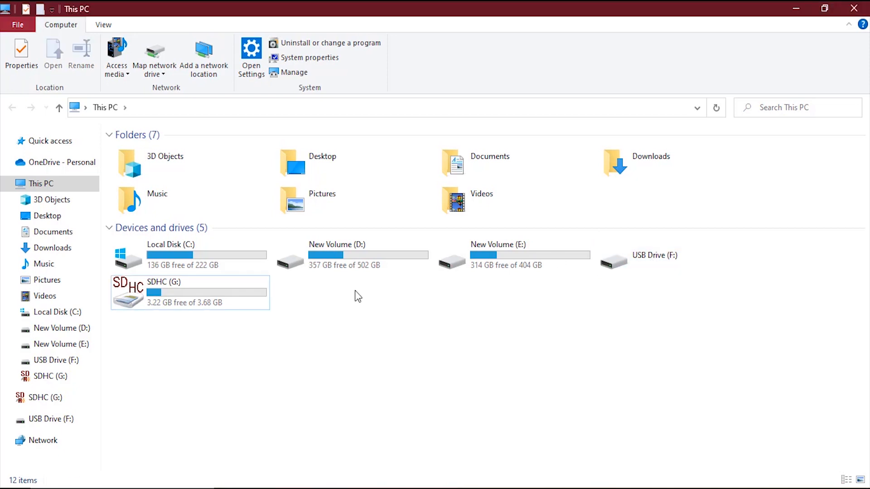
pyautogui.doubleClick(677, 259)
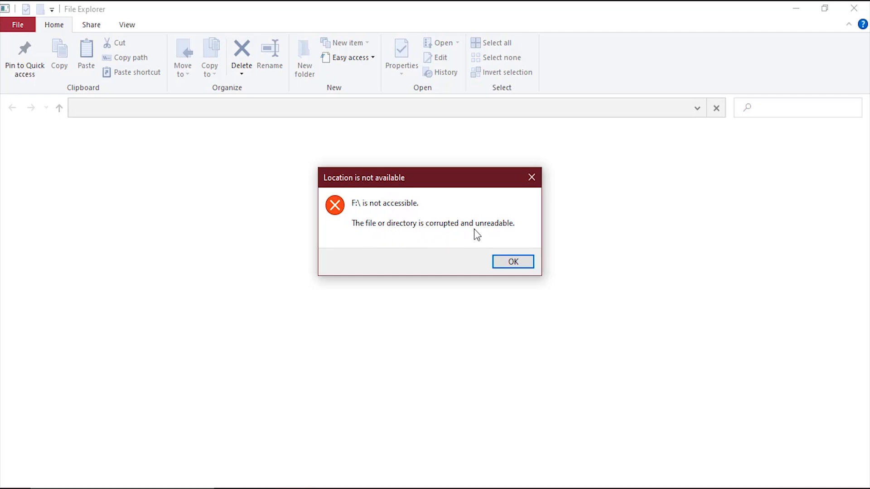
pyautogui.click(516, 262)
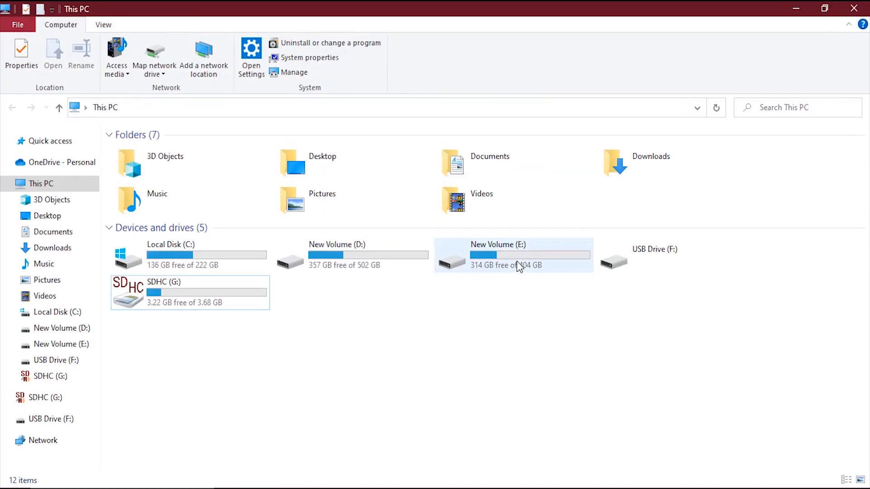
pyautogui.click(624, 265)
pyautogui.doubleClick(623, 262)
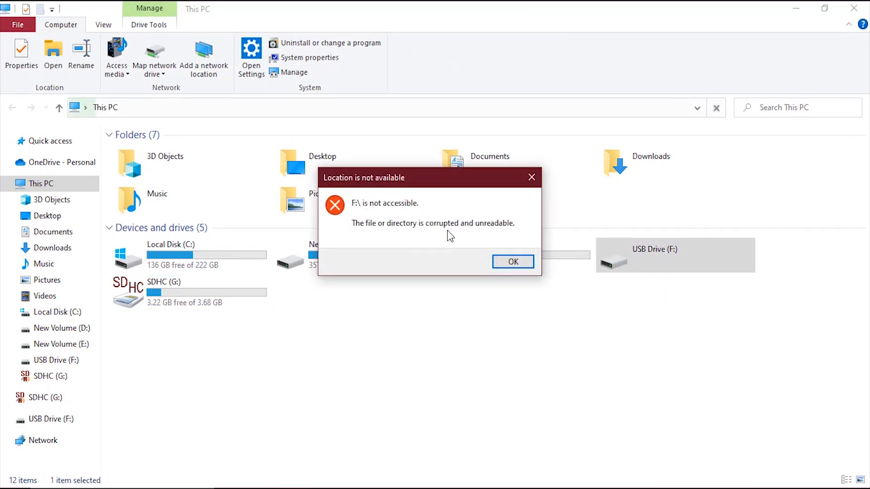
pyautogui.click(508, 263)
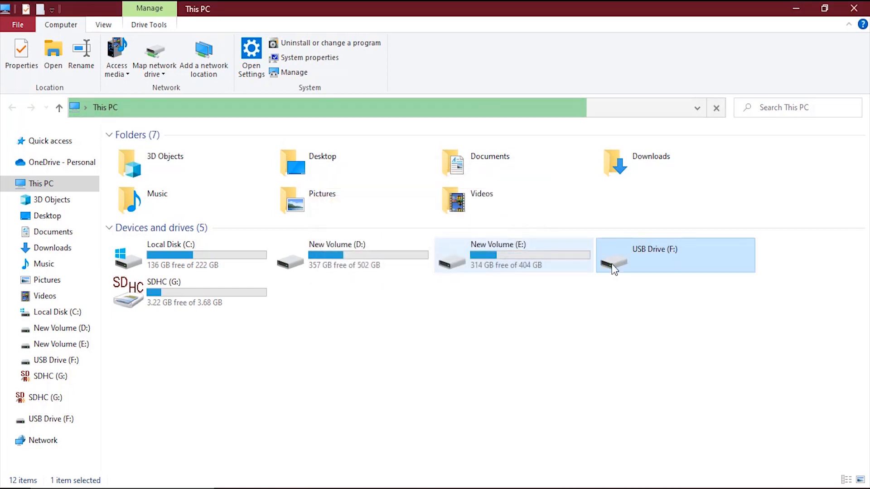
# Try to check USB Drive (F:) for file system errors from its properties, and retry opening the drive.
pyautogui.rightClick(646, 267)
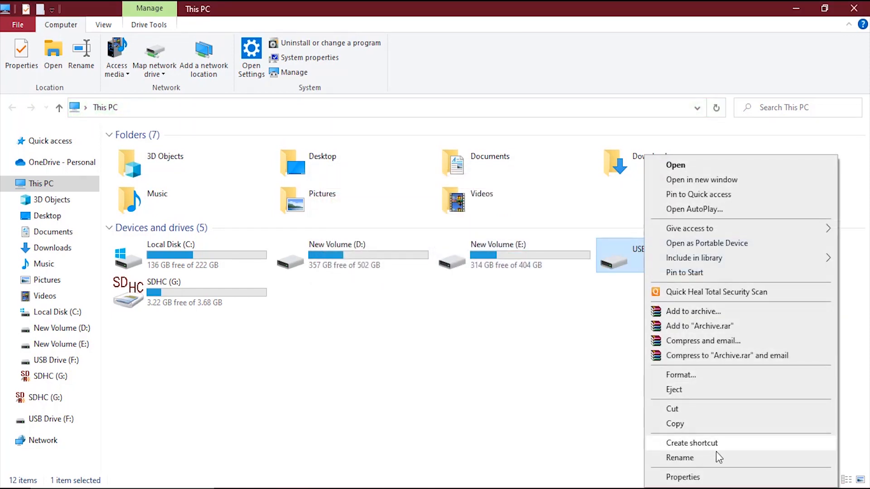
pyautogui.click(772, 480)
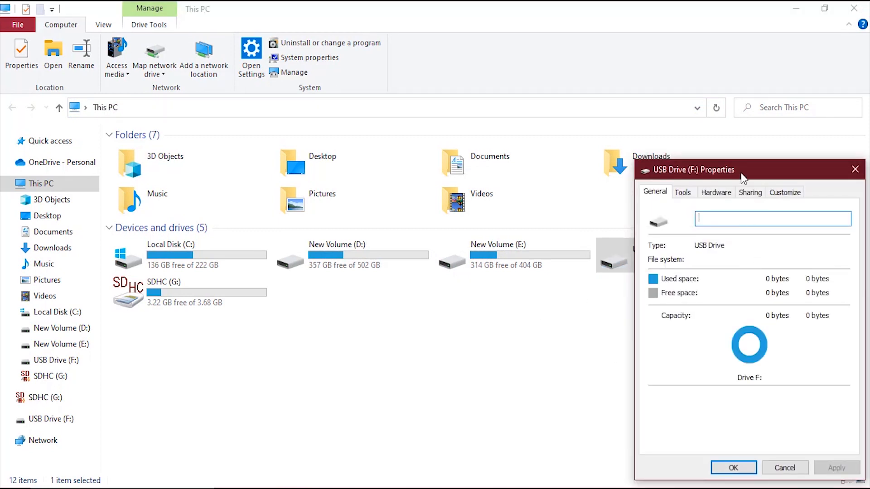
pyautogui.moveTo(754, 171); pyautogui.dragTo(481, 103)
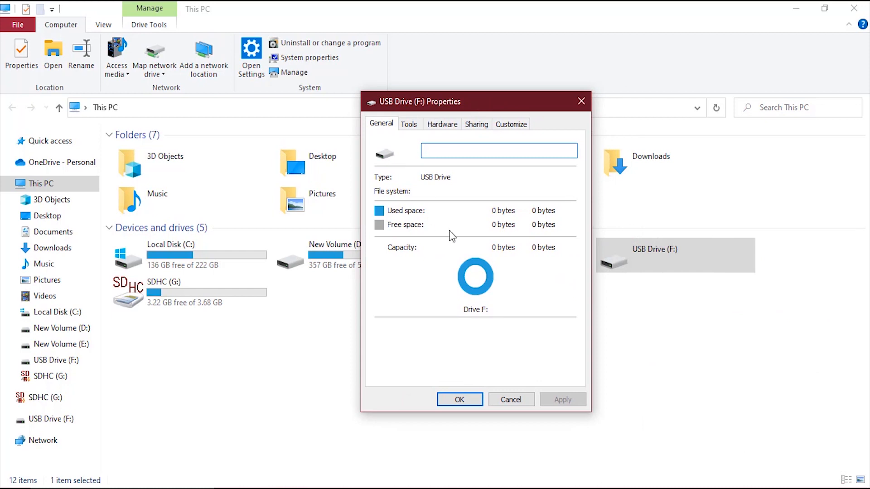
pyautogui.click(412, 122)
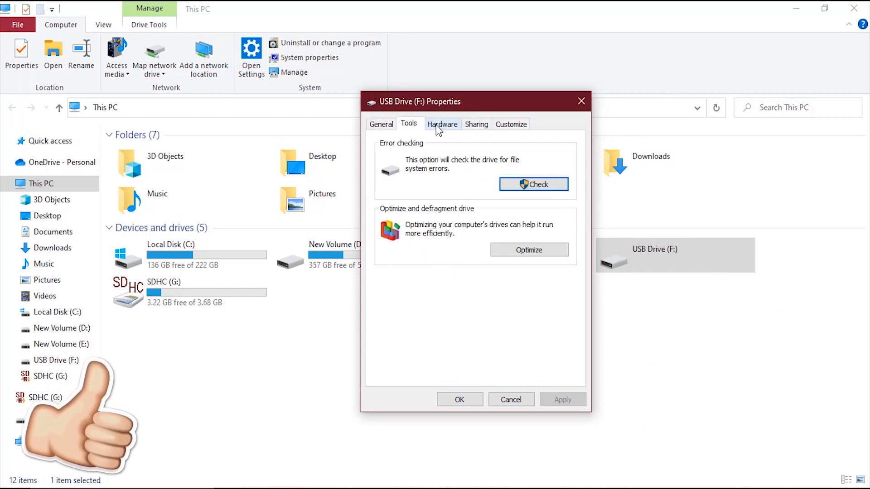
pyautogui.click(533, 184)
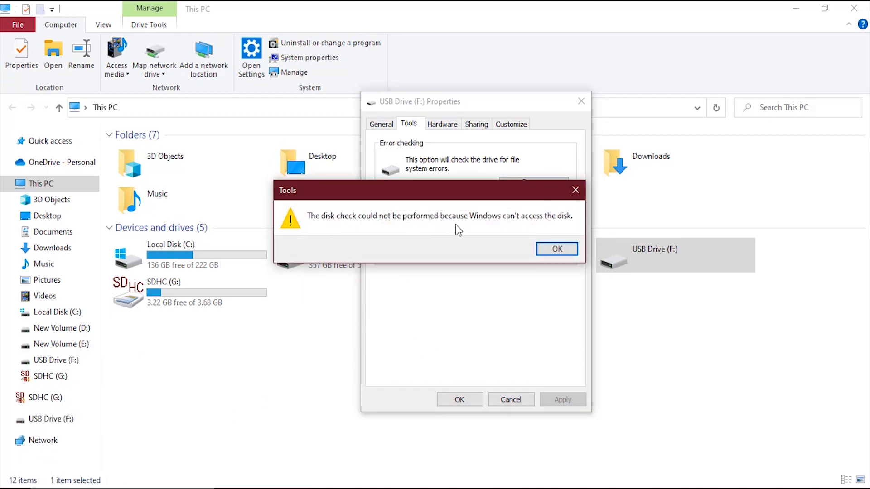
pyautogui.click(556, 249)
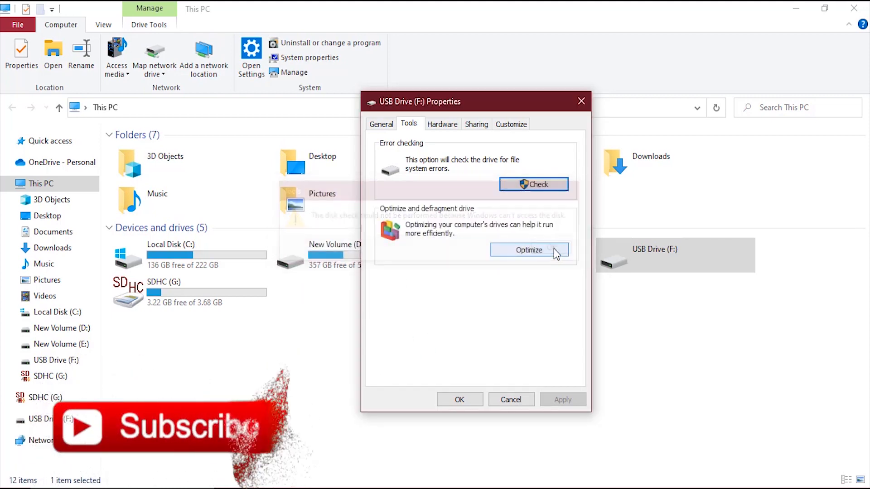
pyautogui.click(458, 399)
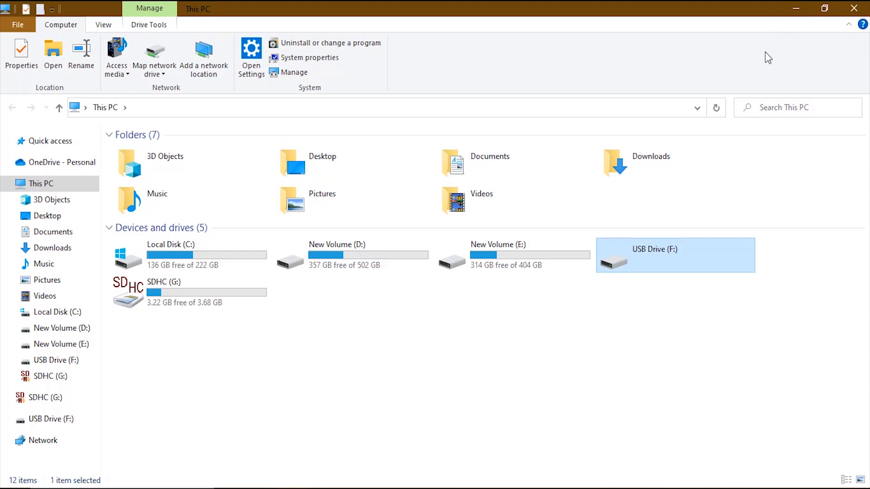
pyautogui.press('Return')
pyautogui.click(511, 259)
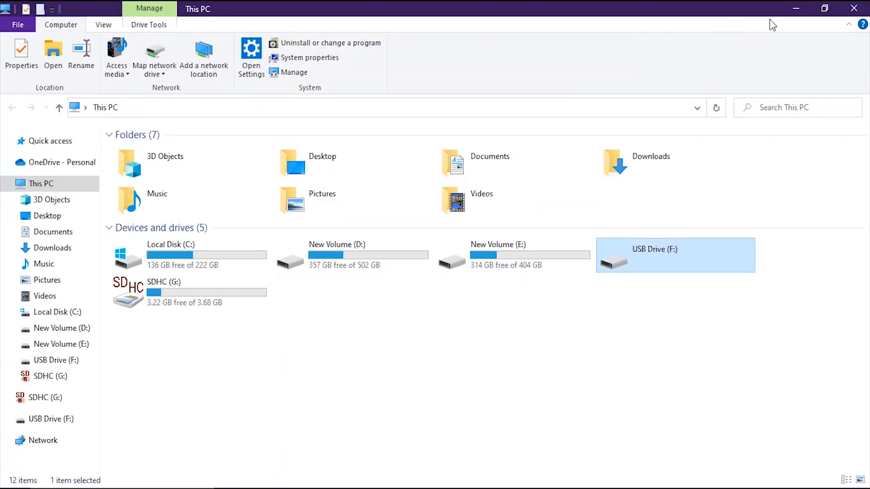
# Minimize File Explorer and launch the MiniTool Partition Wizard application from the desktop.
pyautogui.click(797, 10)
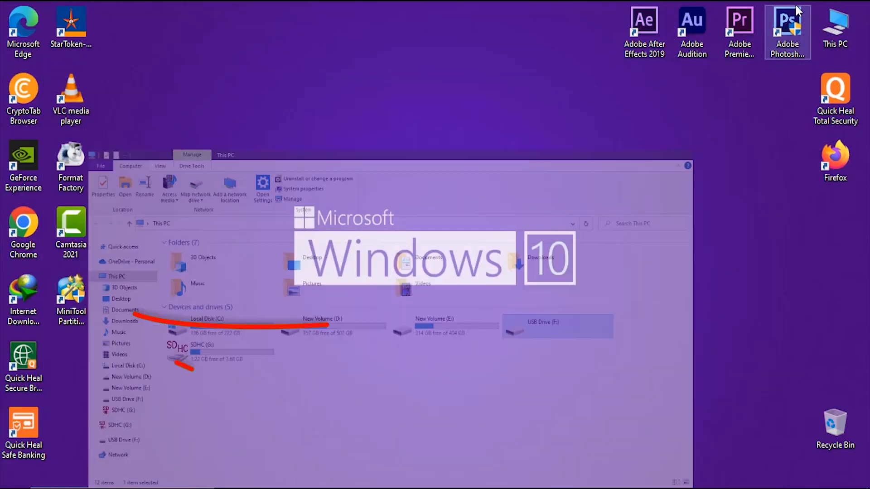
pyautogui.doubleClick(73, 306)
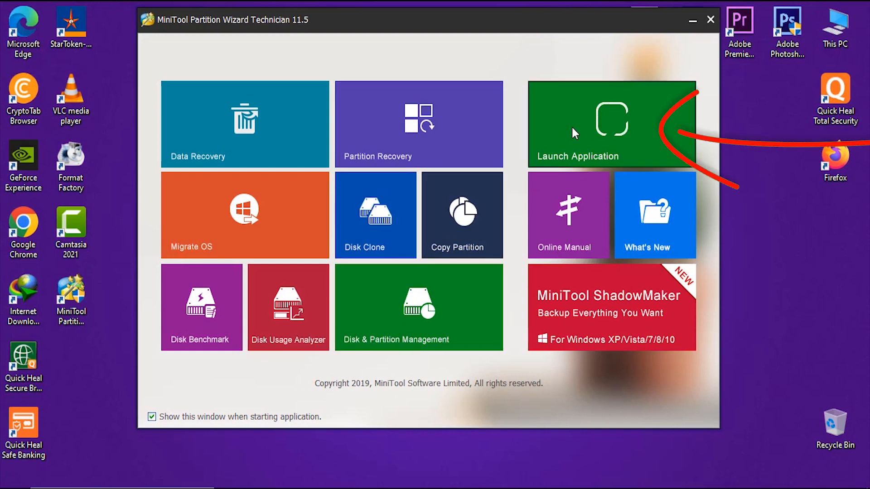
pyautogui.click(615, 118)
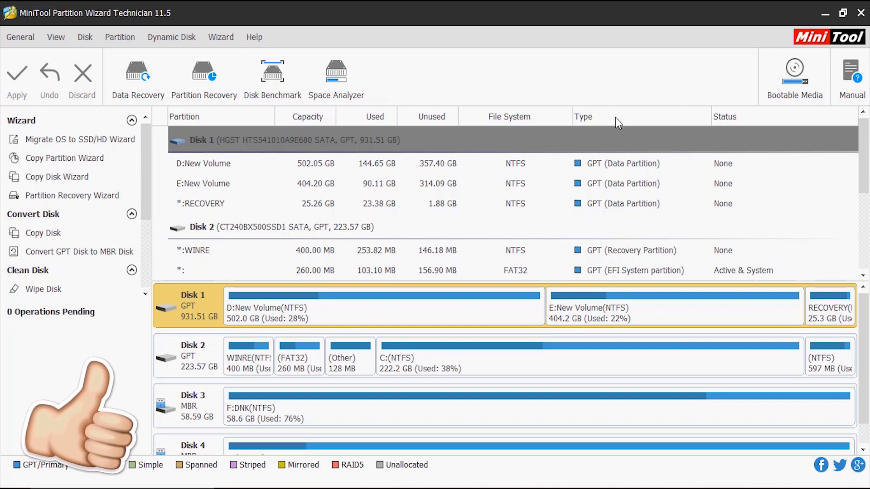
# Review the usage, partition info and file system info in the properties of the F:DNK partition on Disk 3.
pyautogui.click(209, 410)
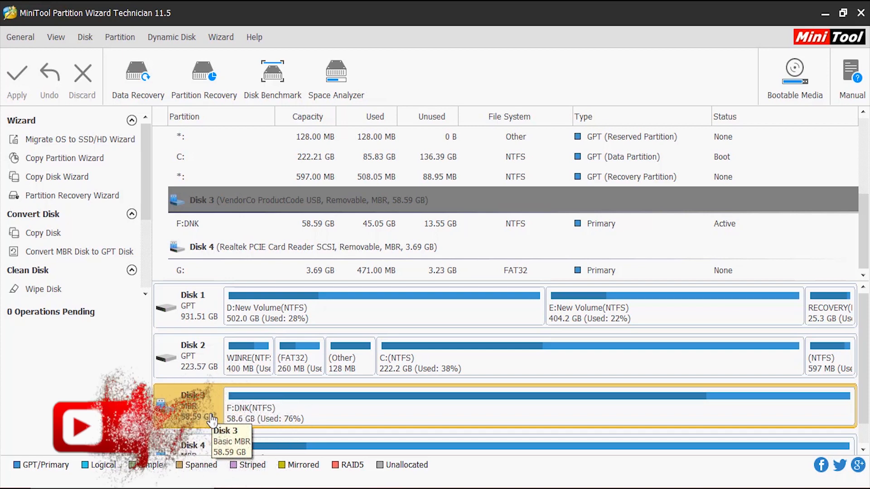
pyautogui.rightClick(292, 421)
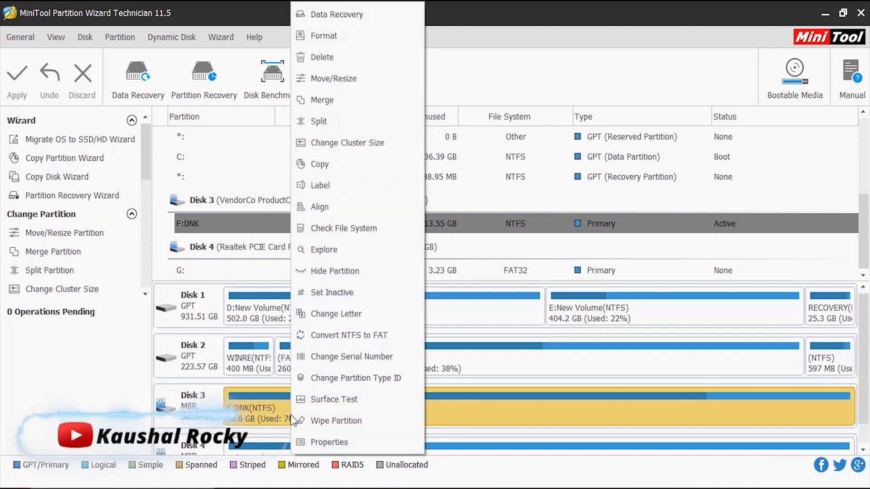
pyautogui.click(308, 437)
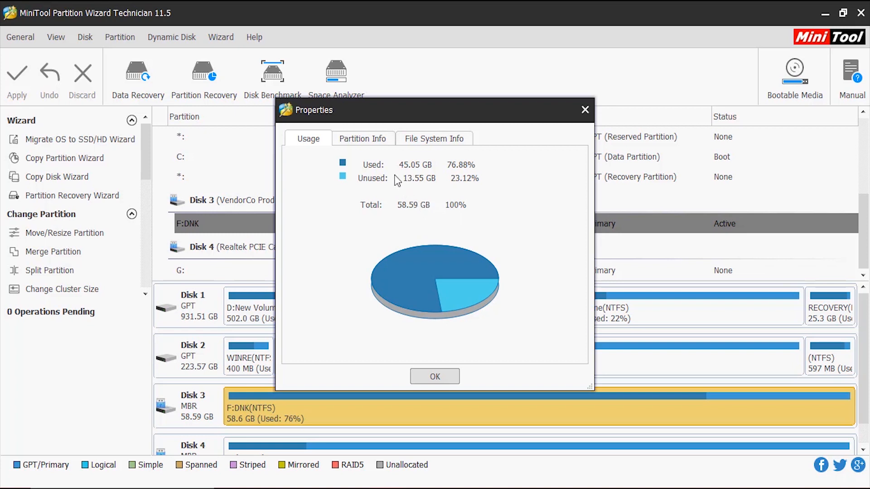
pyautogui.click(367, 145)
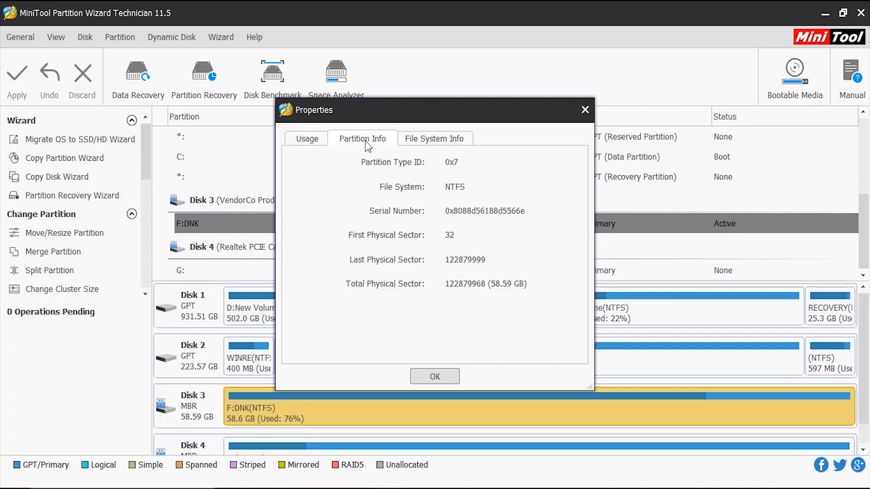
pyautogui.click(417, 139)
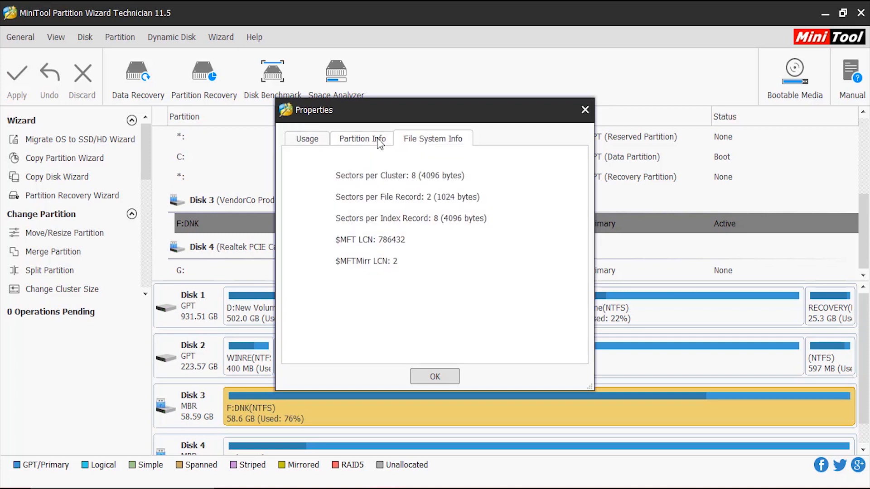
pyautogui.click(319, 142)
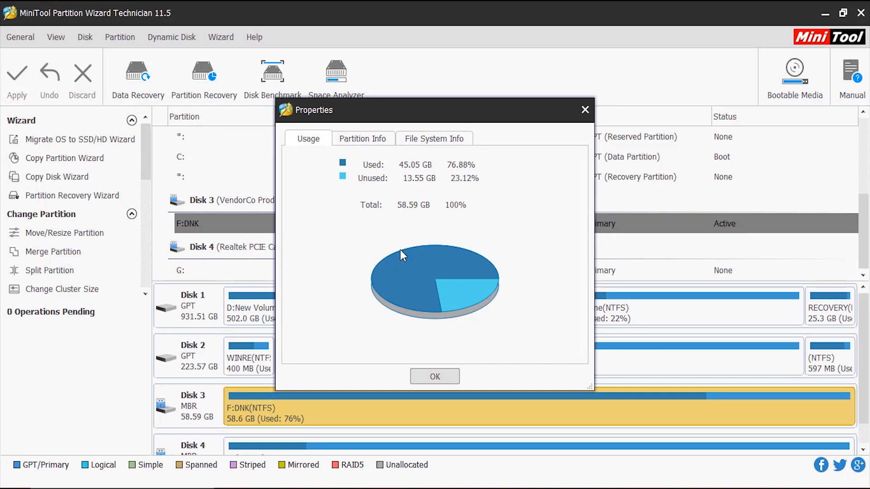
pyautogui.click(584, 110)
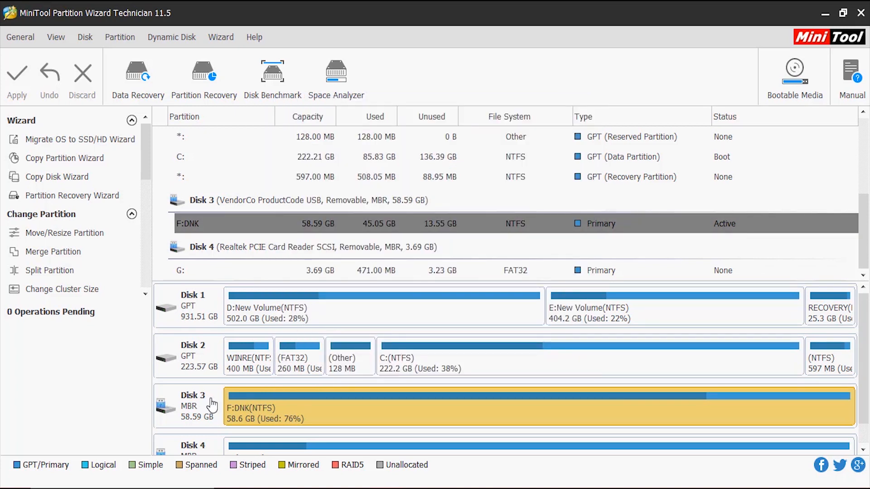
# Explore the files on the F:DNK partition, looking inside the data and Saved Pictures folders, and close the explorer.
pyautogui.rightClick(249, 411)
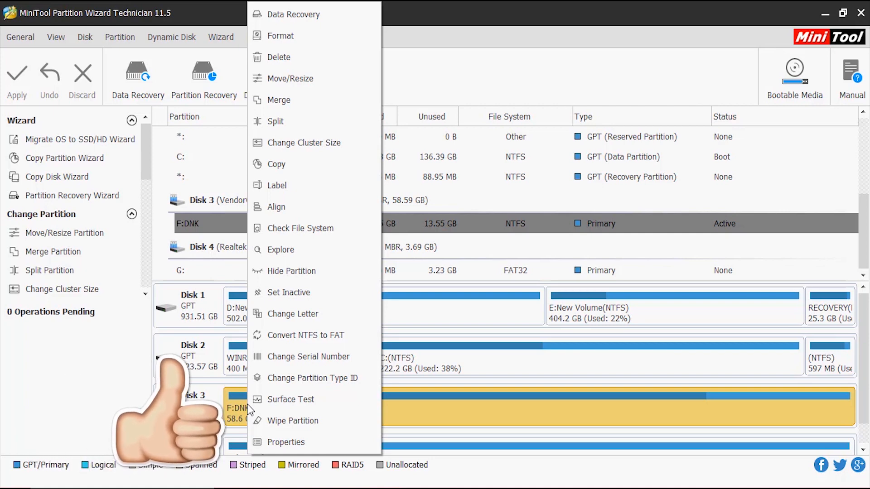
pyautogui.click(287, 259)
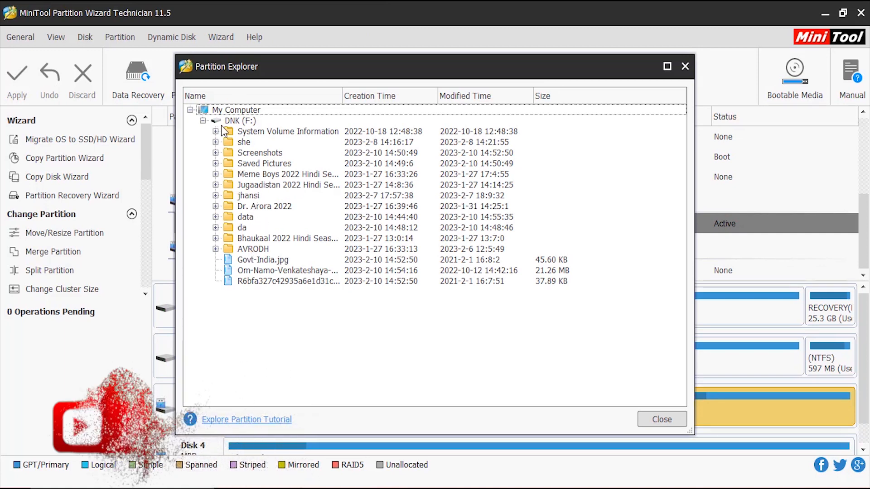
pyautogui.click(216, 238)
pyautogui.click(216, 239)
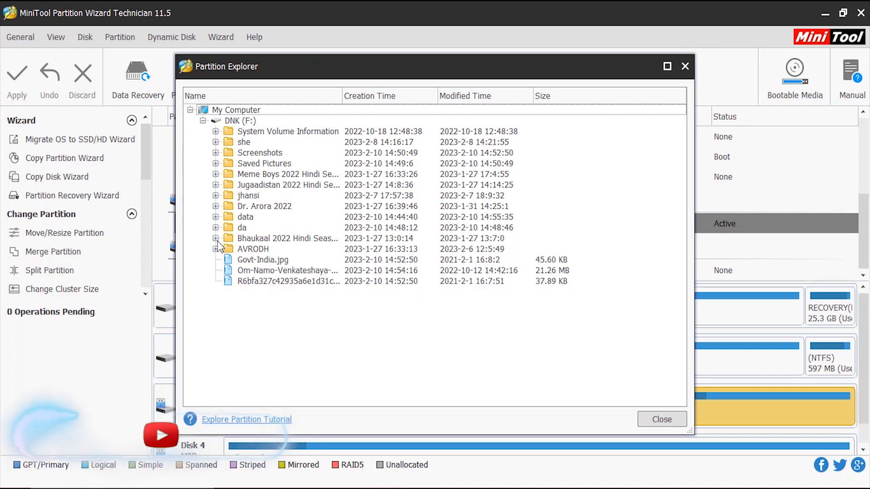
pyautogui.click(216, 227)
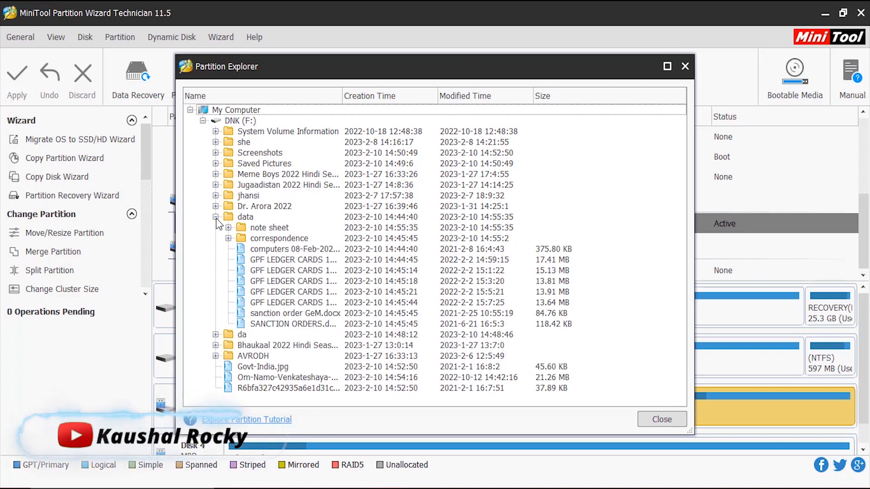
pyautogui.click(215, 228)
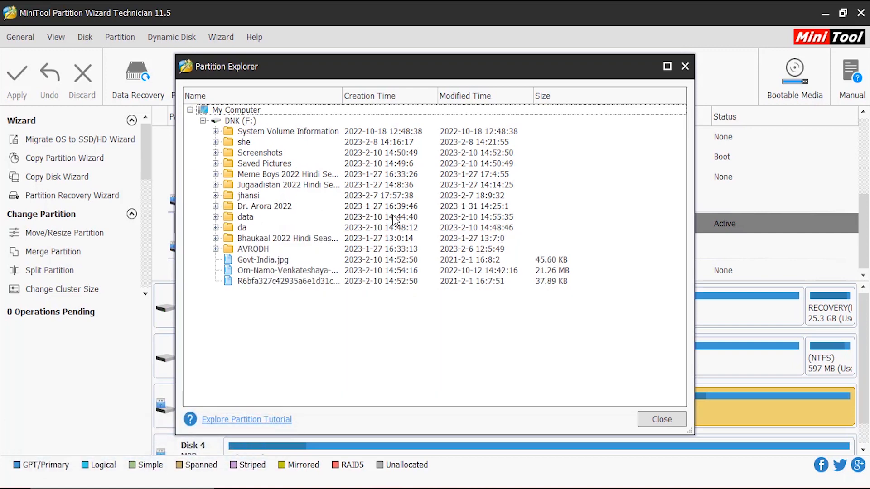
pyautogui.click(216, 164)
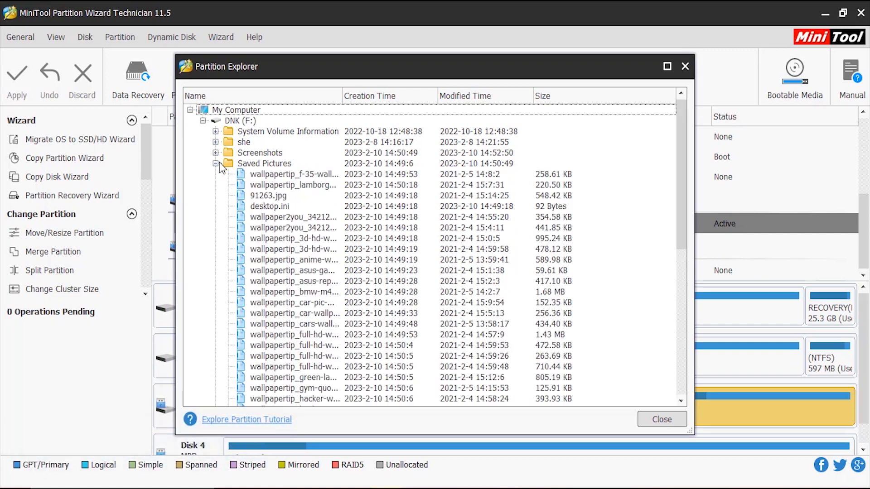
pyautogui.click(219, 162)
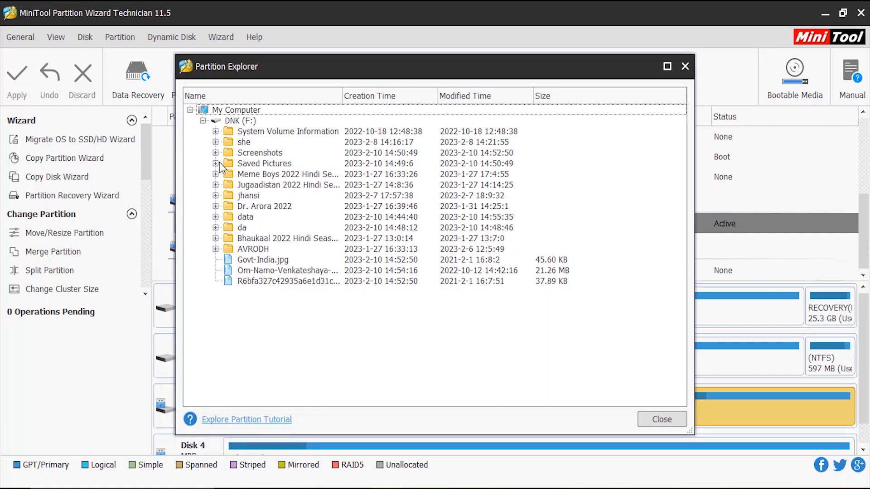
pyautogui.click(268, 281)
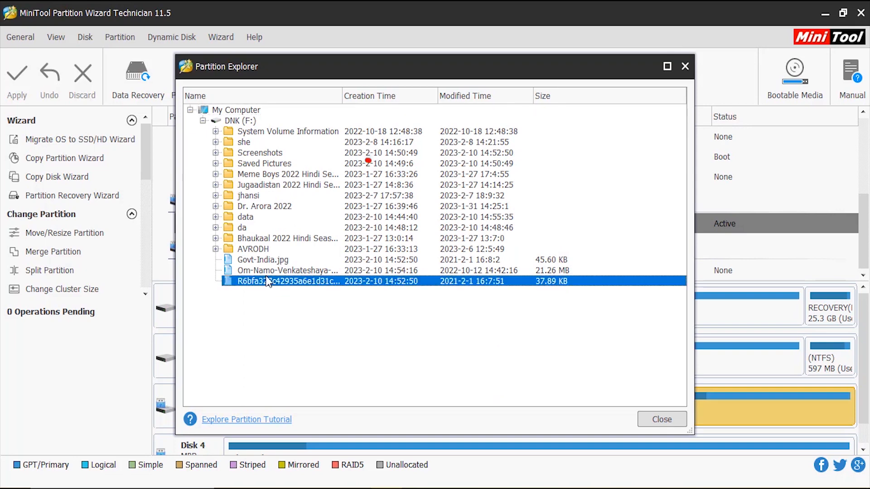
pyautogui.click(645, 419)
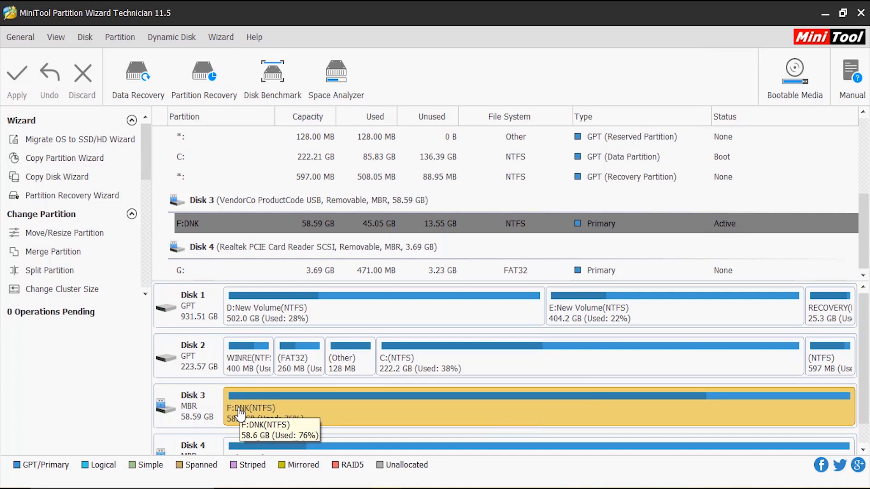
# Scan the 58.59 GB VendorCo ProductCode USB hard disk with Data Recovery.
pyautogui.click(145, 88)
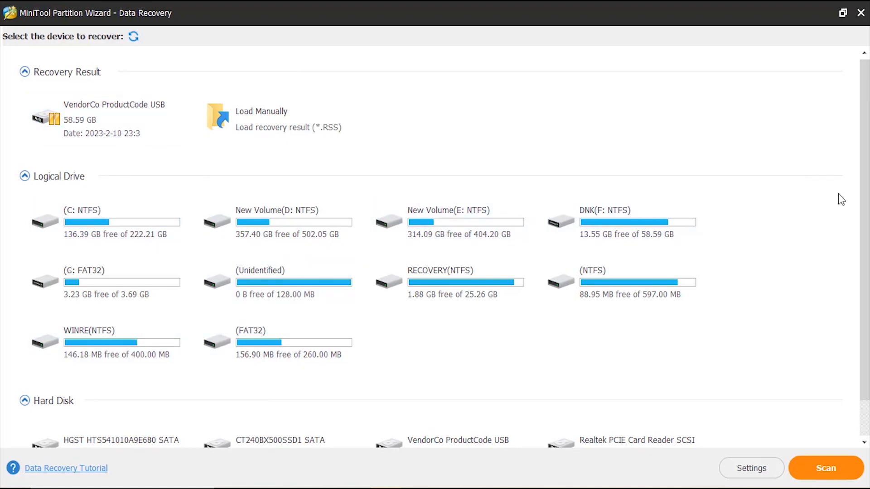
pyautogui.moveTo(868, 201); pyautogui.dragTo(869, 240)
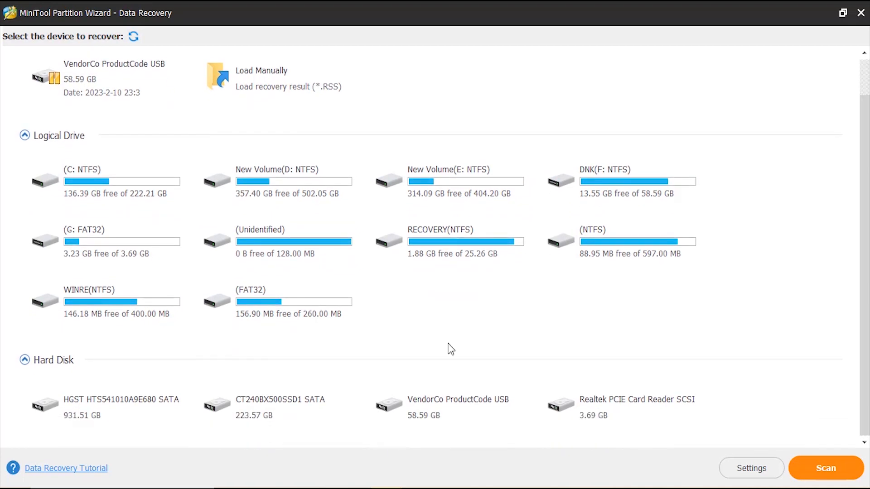
pyautogui.click(451, 410)
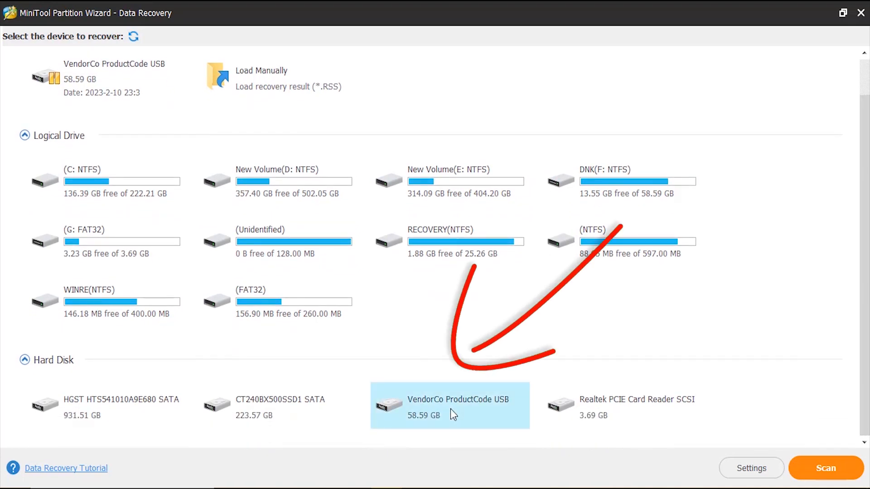
pyautogui.click(826, 468)
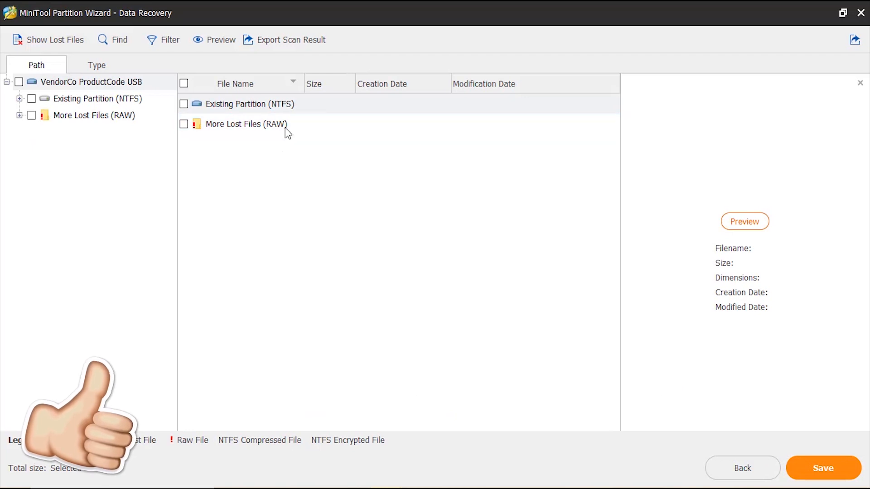
# Review the scan results by file type and as lost files only, and return to the path view.
pyautogui.click(93, 71)
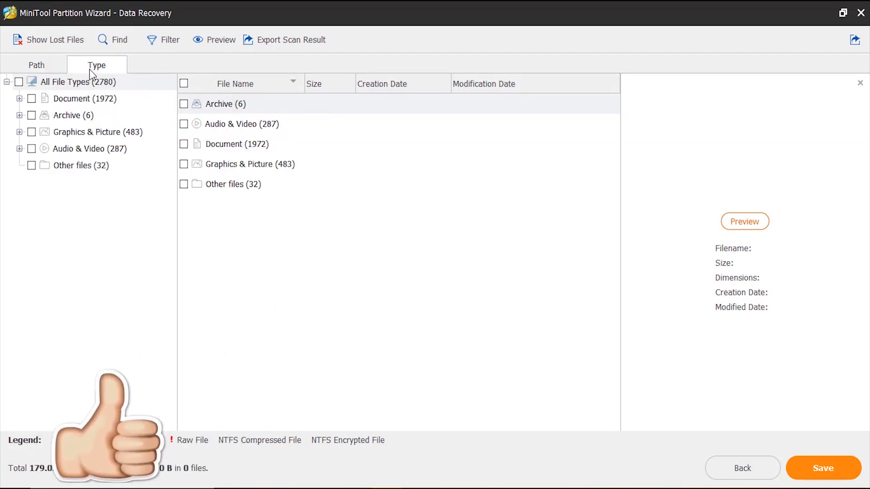
pyautogui.click(48, 64)
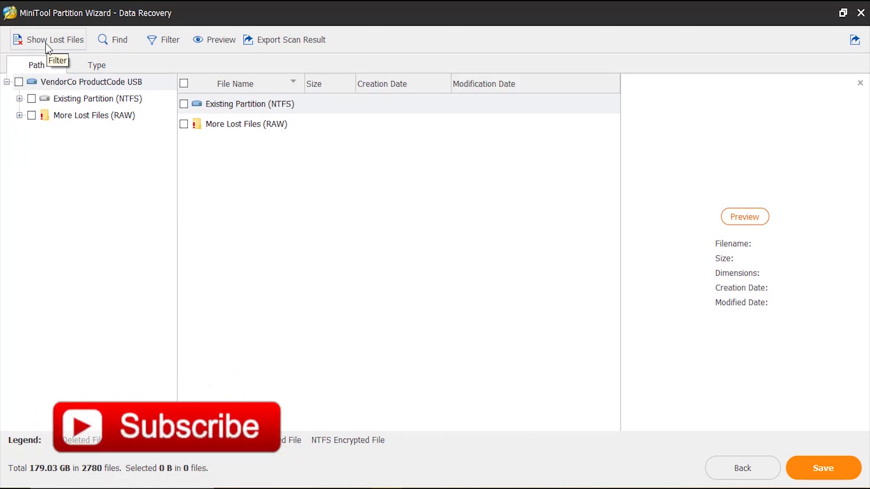
pyautogui.click(47, 42)
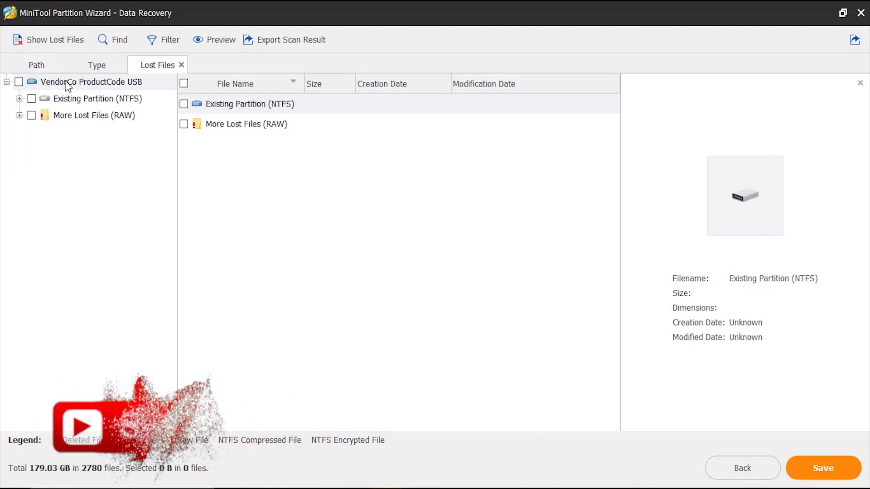
pyautogui.click(47, 66)
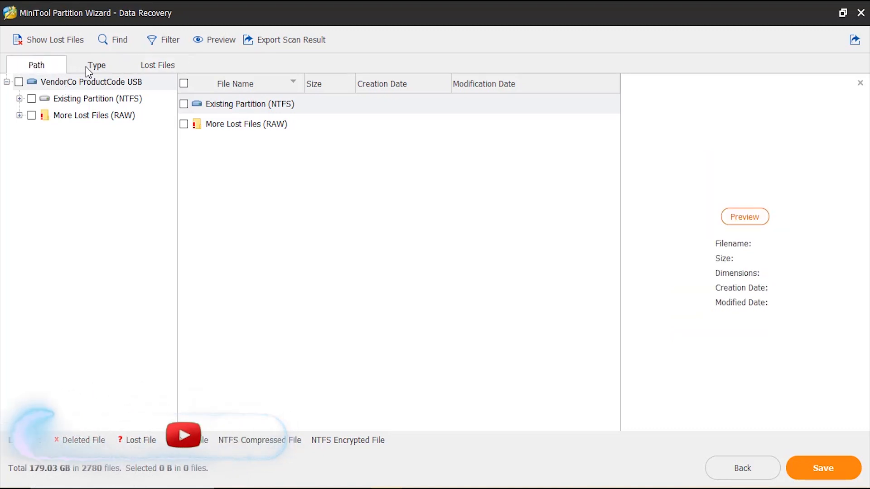
# Expand Existing Partition (NTFS) and look through its folders, including the Wednesday 2022, data, Bhaukaal 2022, Screenshots and Saved Pictures folders.
pyautogui.click(19, 98)
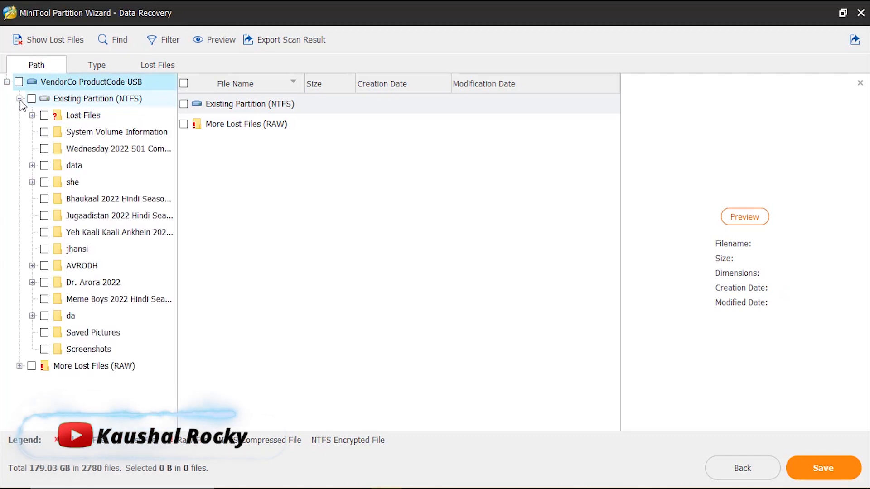
pyautogui.click(103, 148)
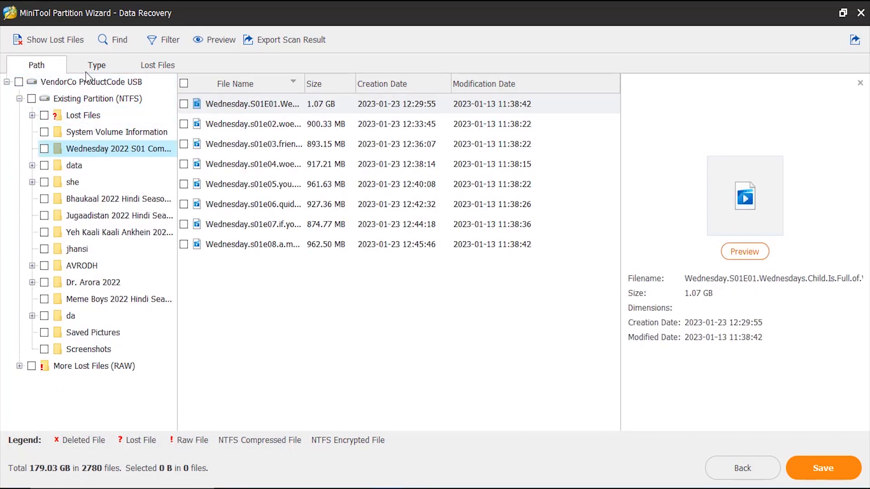
pyautogui.click(74, 166)
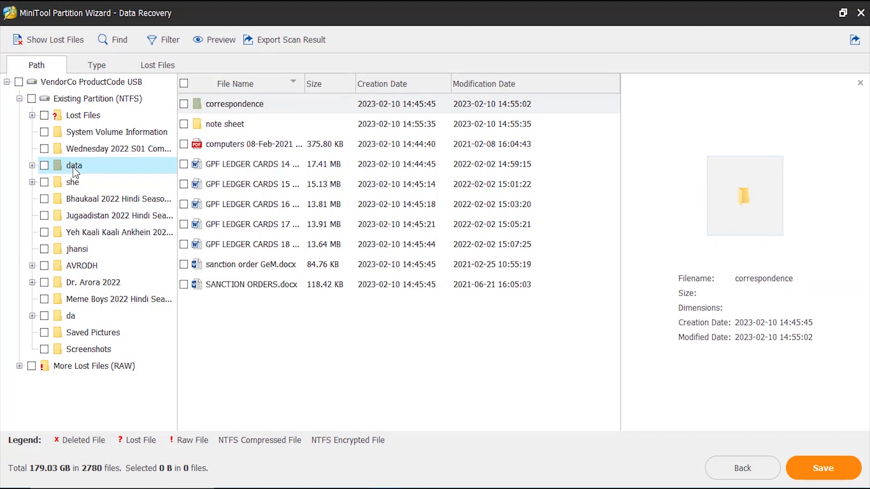
pyautogui.click(86, 249)
pyautogui.click(102, 228)
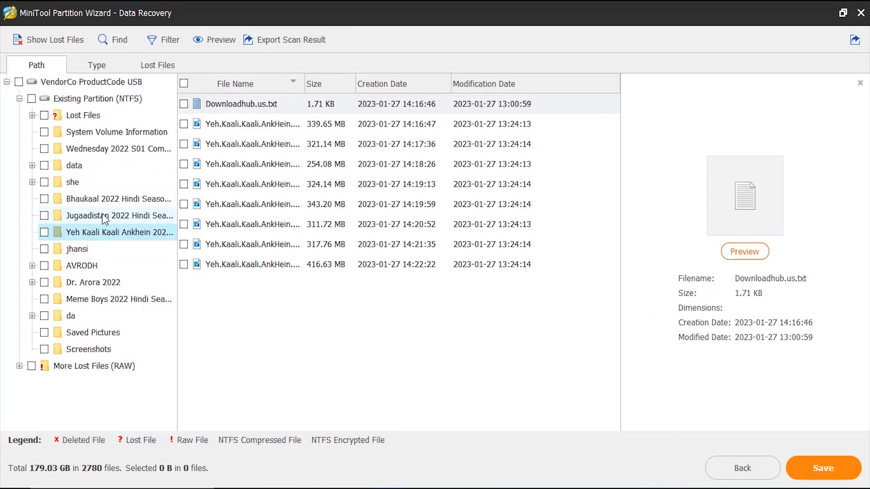
pyautogui.click(103, 215)
pyautogui.click(105, 200)
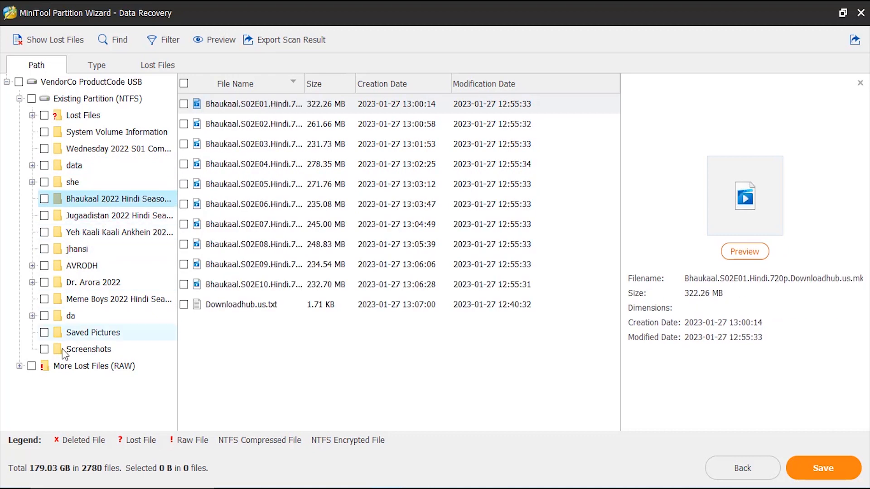
pyautogui.click(90, 349)
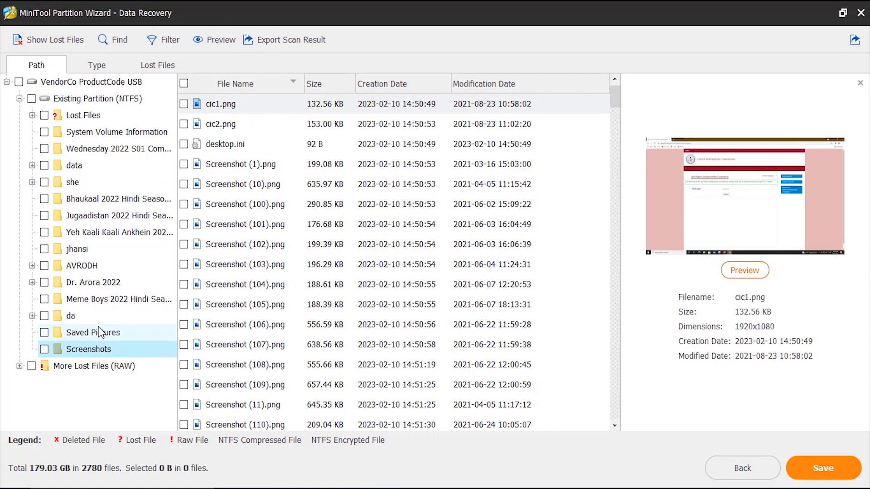
pyautogui.click(100, 333)
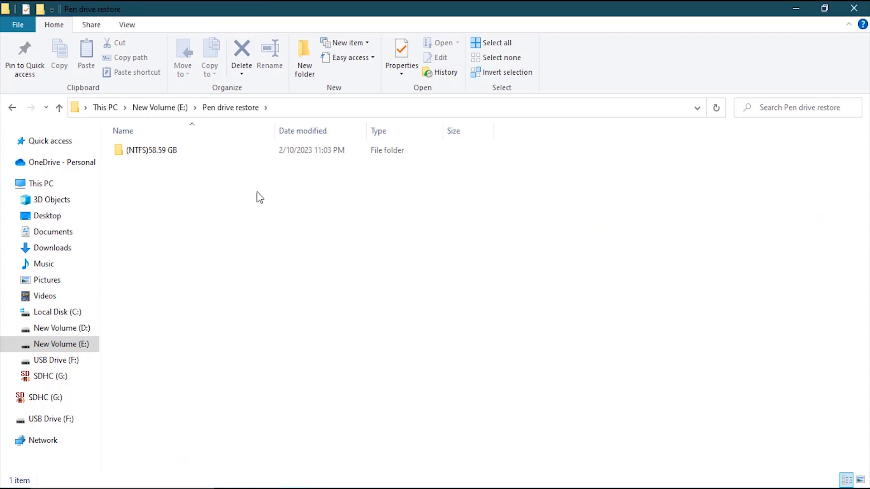
# Inspect the recovered folders inside (NTFS)58.59 GB in Pen drive restore, and minimize File Explorer.
pyautogui.doubleClick(183, 153)
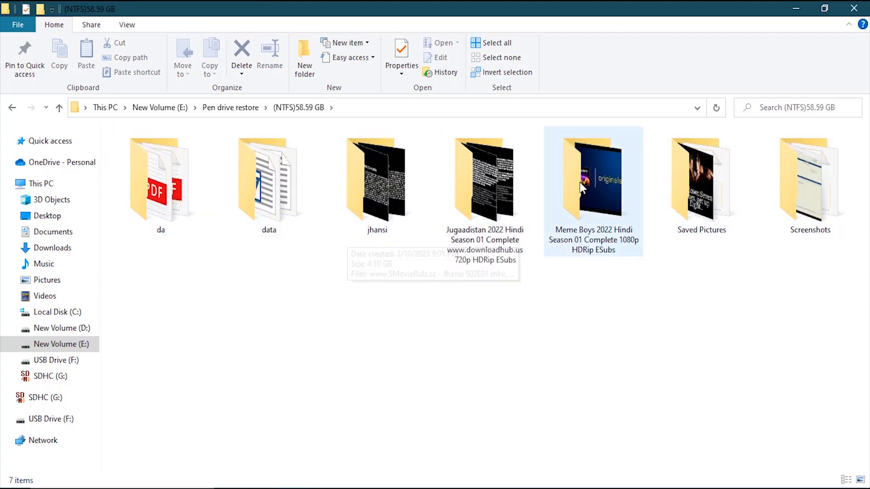
pyautogui.click(795, 6)
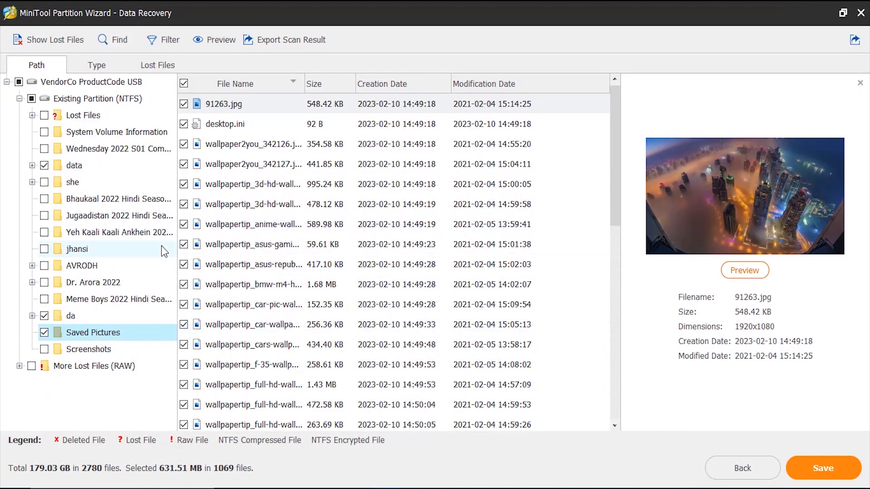
# Leave the scan results and exit Data Recovery, returning to the main partition overview.
pyautogui.click(761, 467)
pyautogui.click(404, 276)
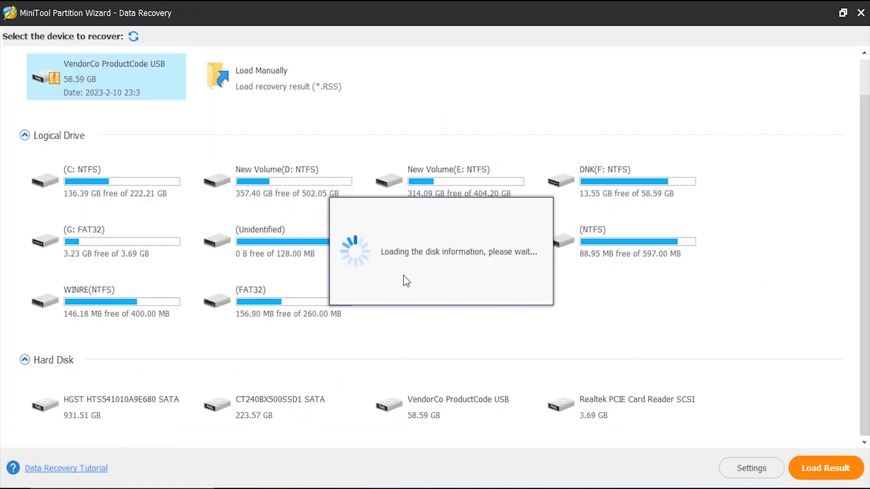
pyautogui.click(861, 12)
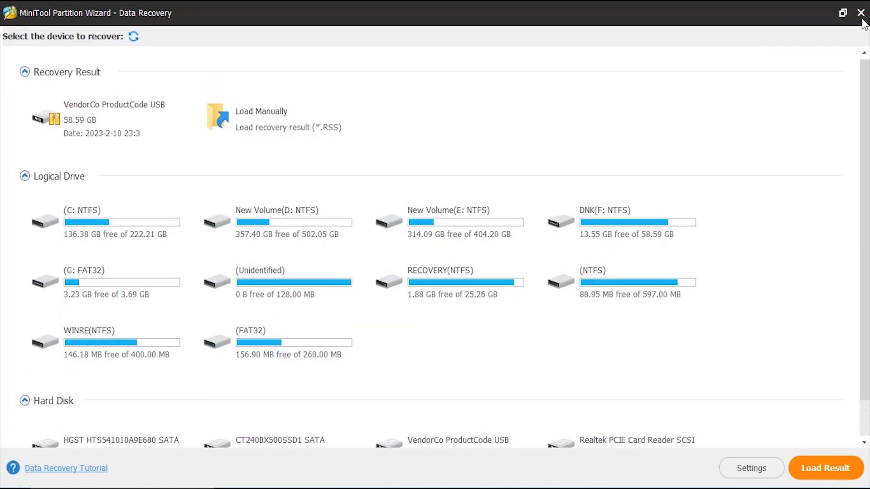
pyautogui.click(408, 277)
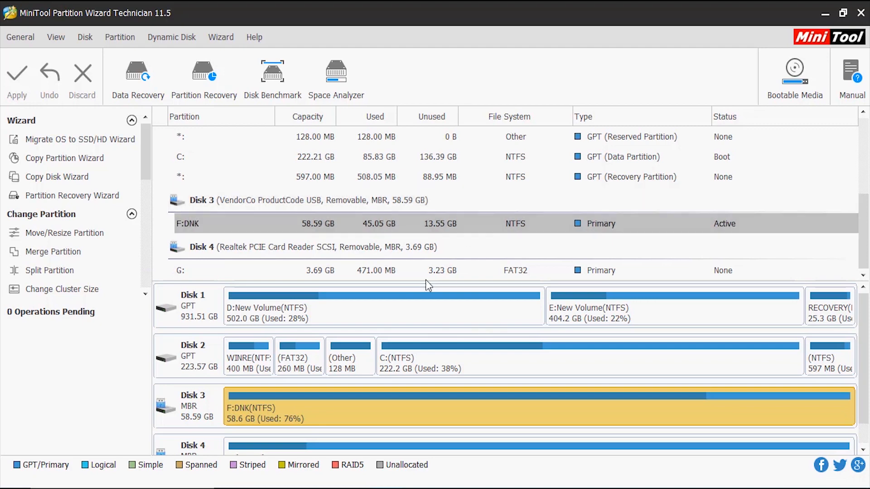
# Run a Surface Test on the F:DNK partition of Disk 3 and exit the test.
pyautogui.rightClick(240, 415)
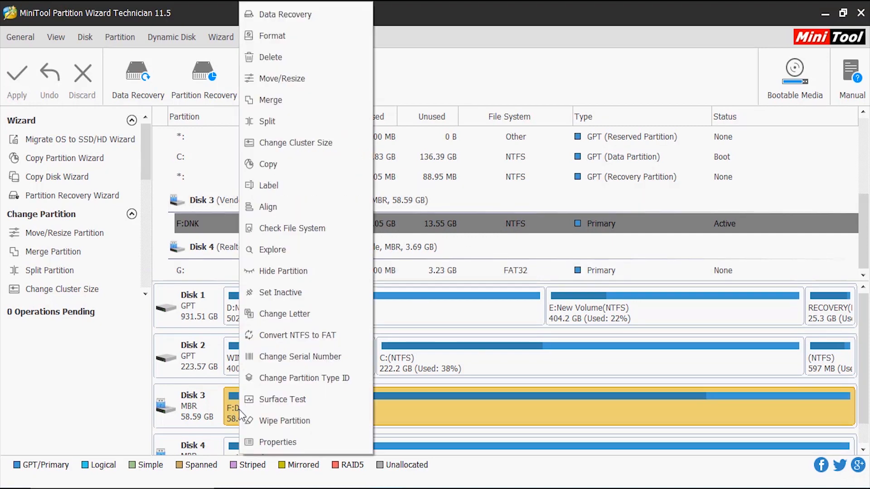
pyautogui.click(293, 399)
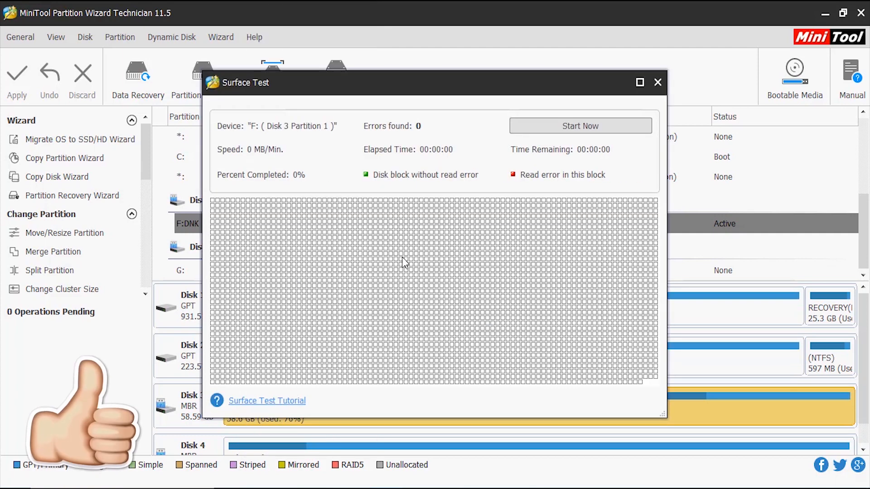
pyautogui.click(597, 126)
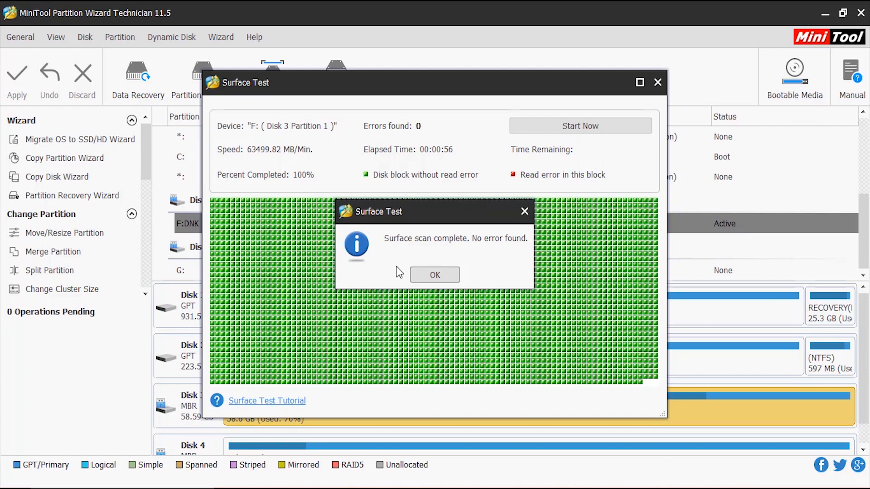
pyautogui.click(444, 276)
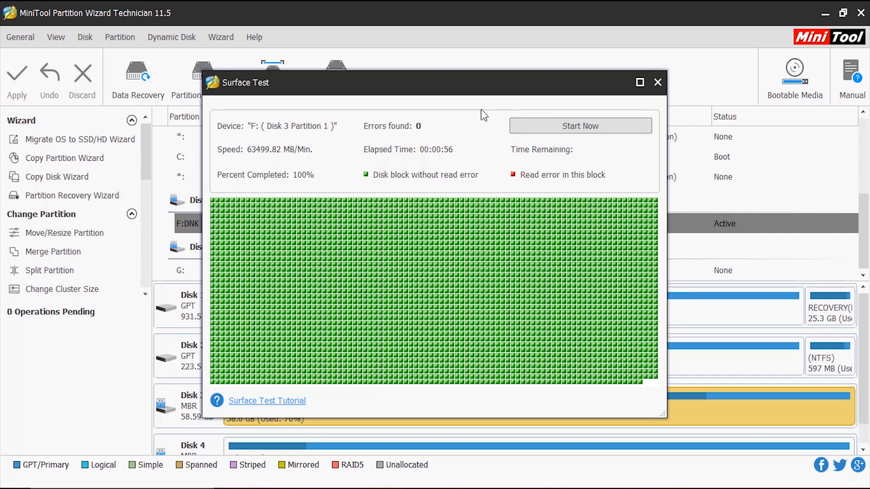
pyautogui.click(657, 83)
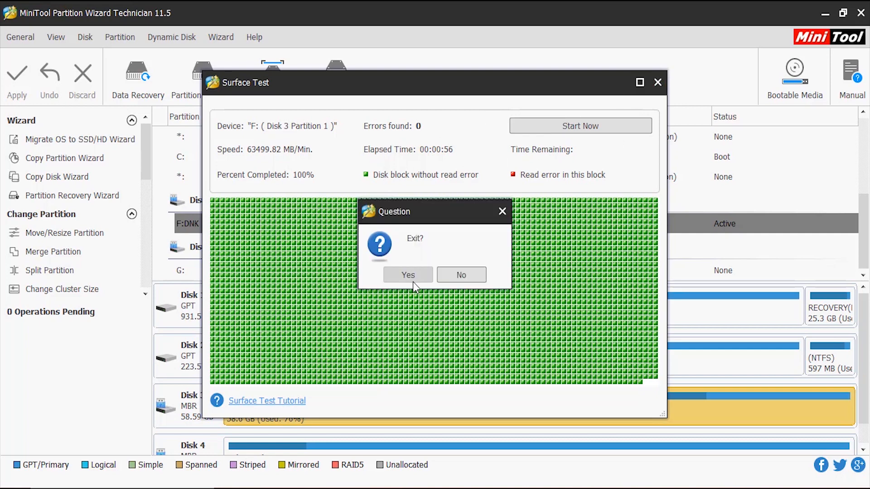
pyautogui.click(412, 277)
# Run Check File System on the F:DNK partition with the option to check and fix detected errors, and close the dialog.
pyautogui.rightClick(244, 408)
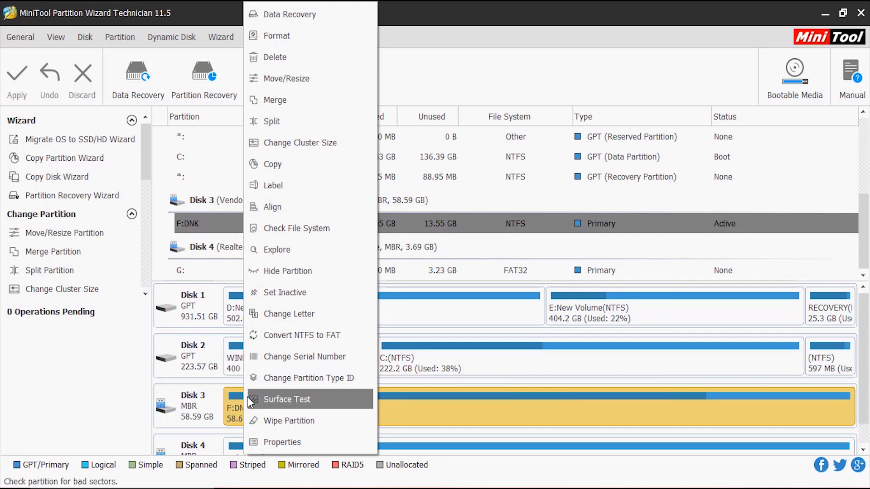
pyautogui.click(325, 230)
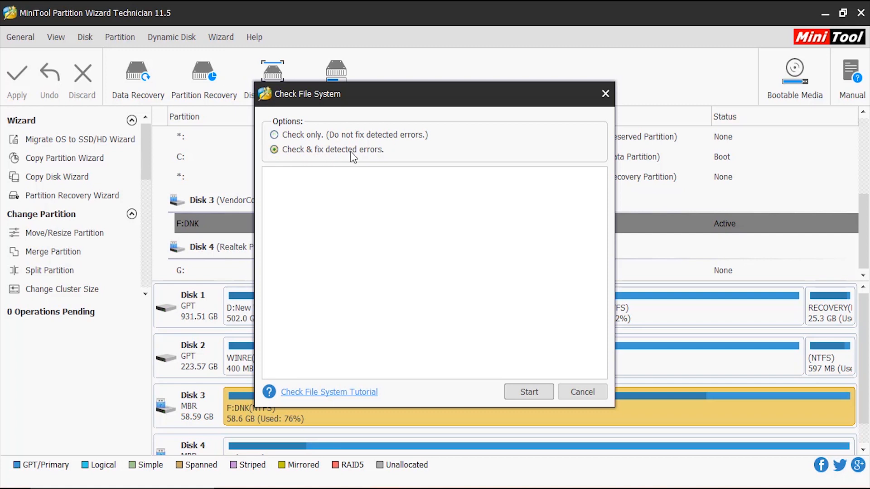
pyautogui.click(530, 392)
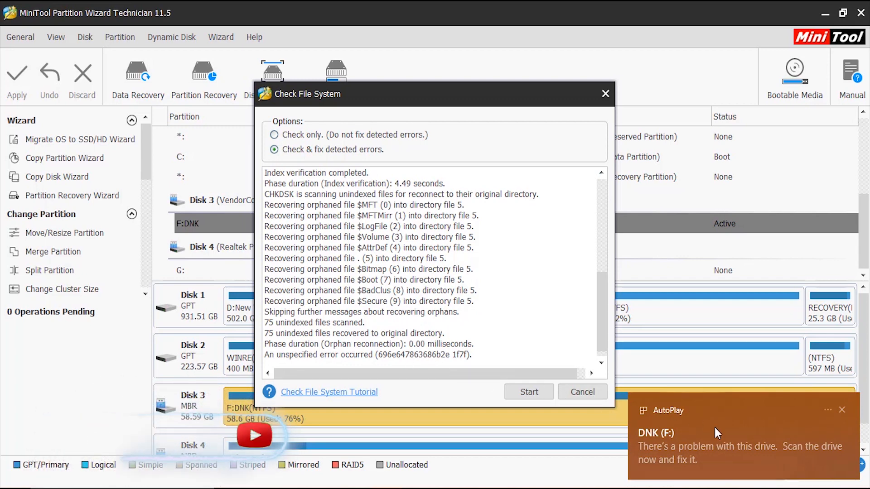
pyautogui.click(729, 439)
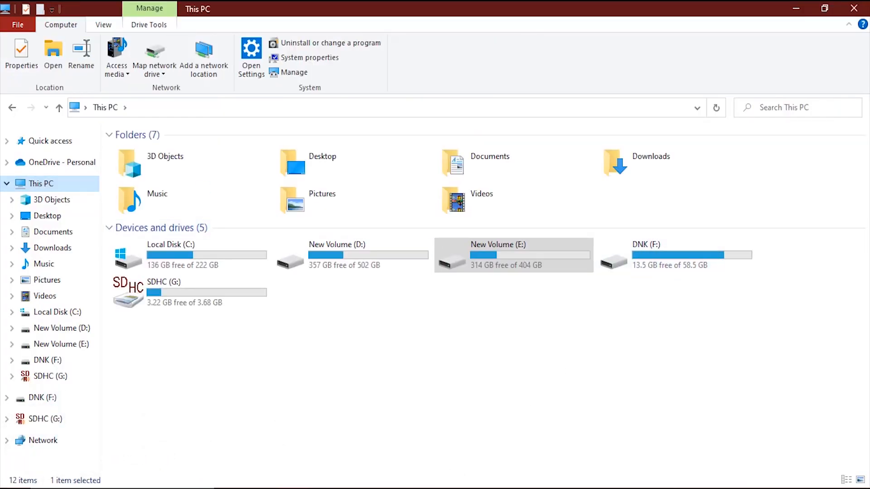
pyautogui.click(387, 488)
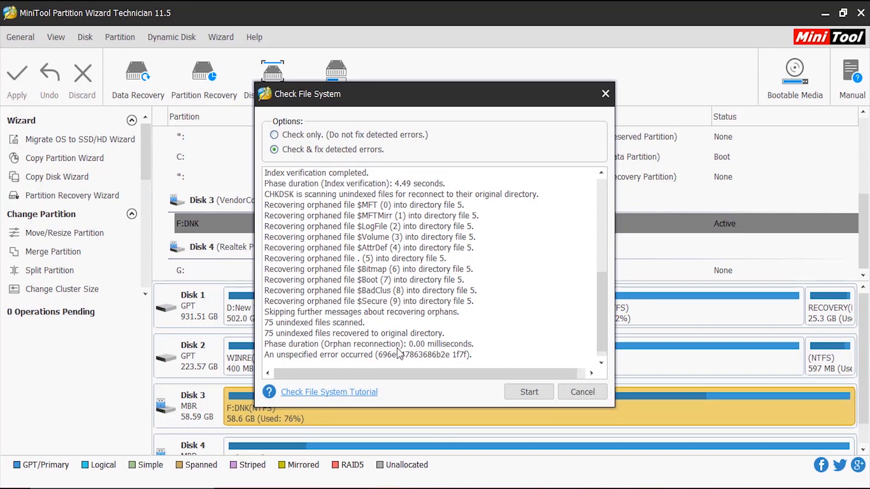
pyautogui.click(582, 392)
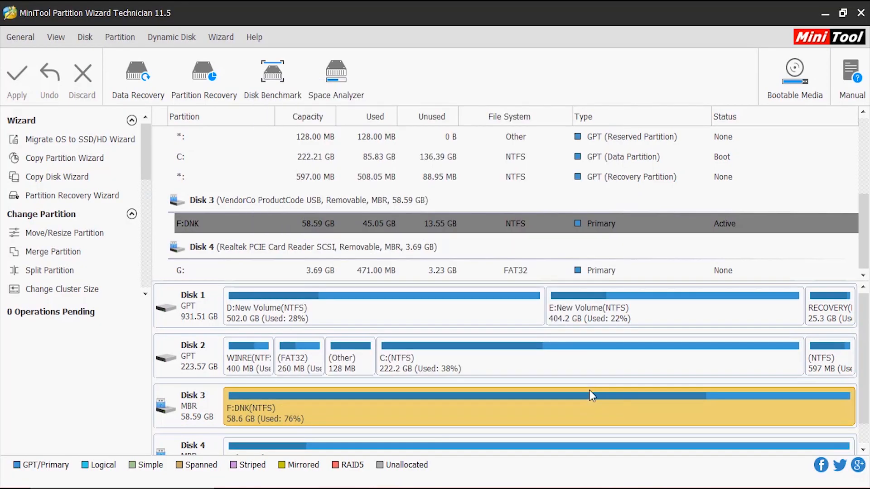
# Switch to File Explorer, open drive DNK (F:) to check that its files are accessible, and return to This PC.
pyautogui.scroll(-1, 412, 448)
pyautogui.click(388, 488)
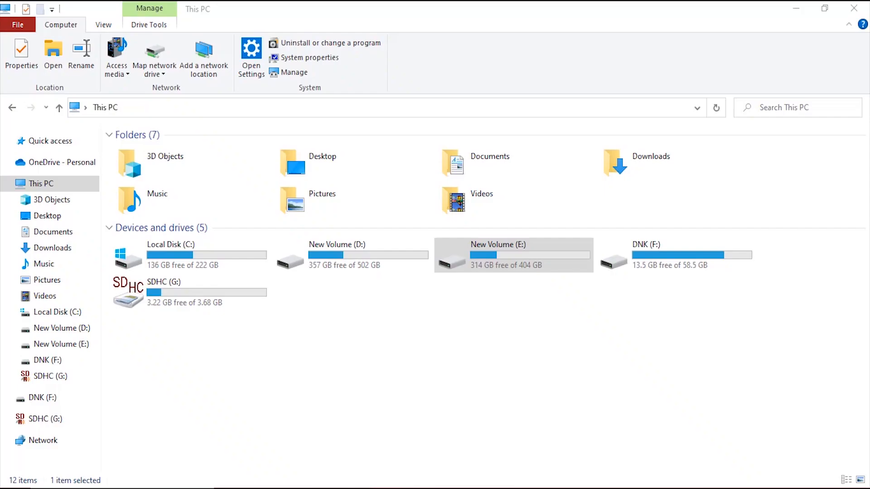
pyautogui.click(631, 253)
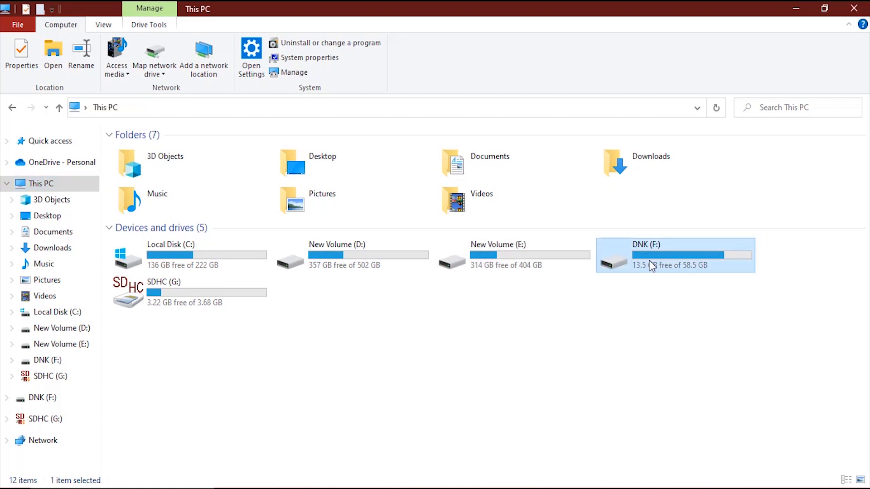
pyautogui.doubleClick(686, 265)
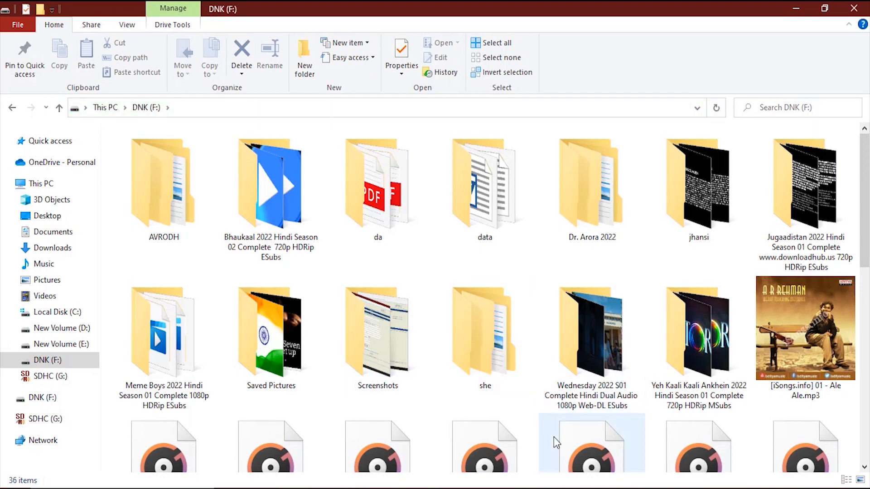
pyautogui.hotkey('alt', 'Left')
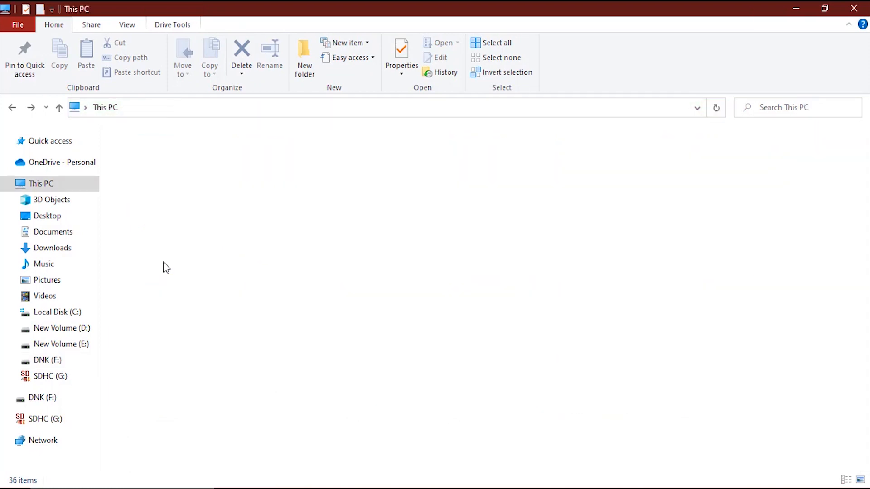
# View the properties of drive DNK (F:) to check its file system and used and free space, and close them.
pyautogui.rightClick(662, 261)
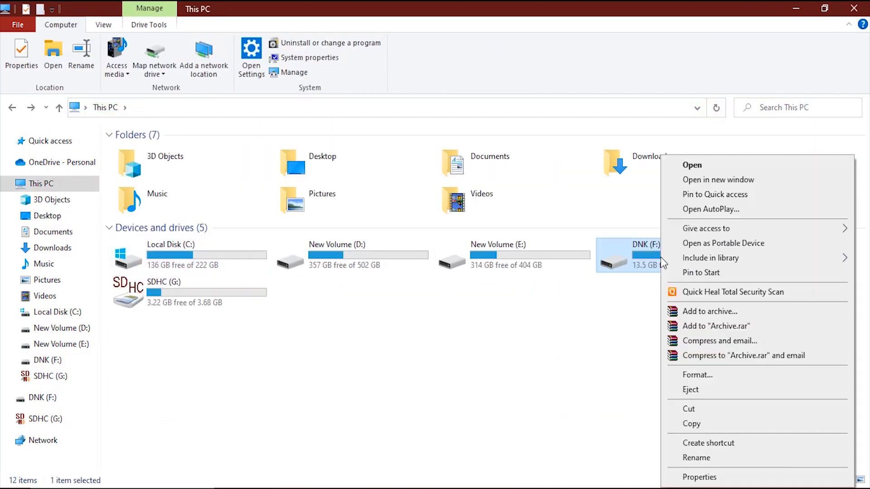
pyautogui.click(770, 474)
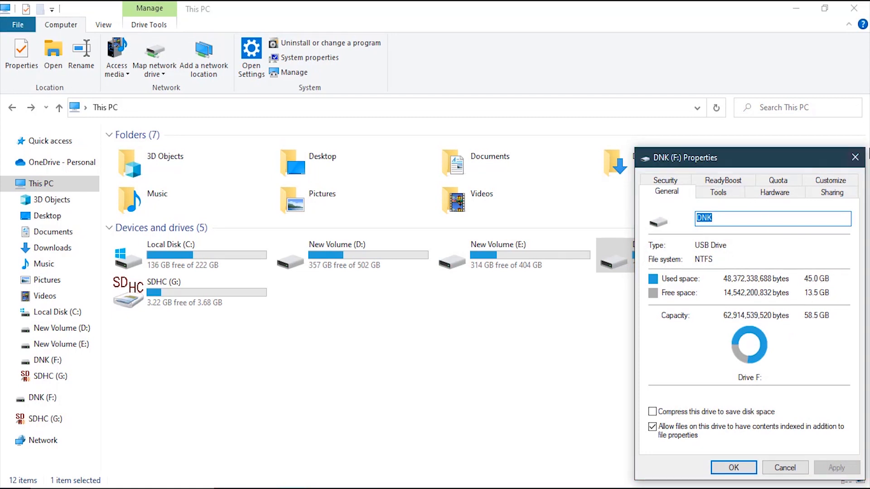
pyautogui.click(860, 159)
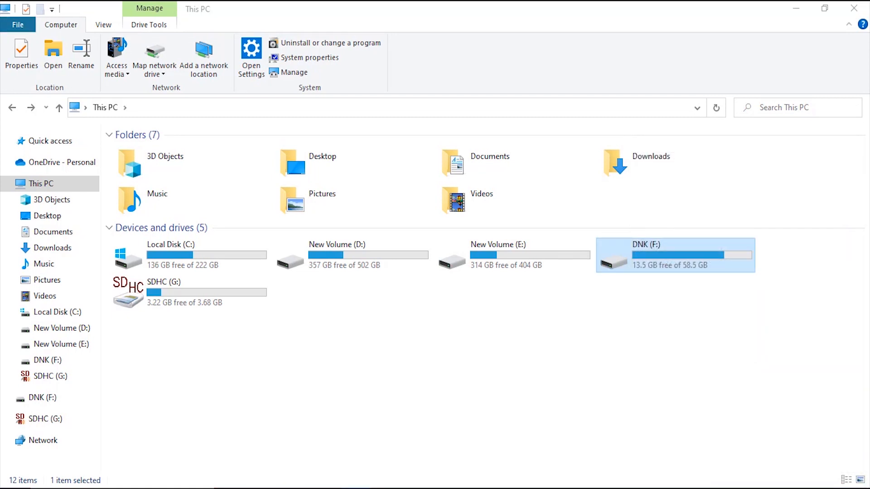
# Switch to MiniTool Partition Wizard, explore the contents of the F:DNK partition on Disk 3, and exit the program.
pyautogui.click(387, 488)
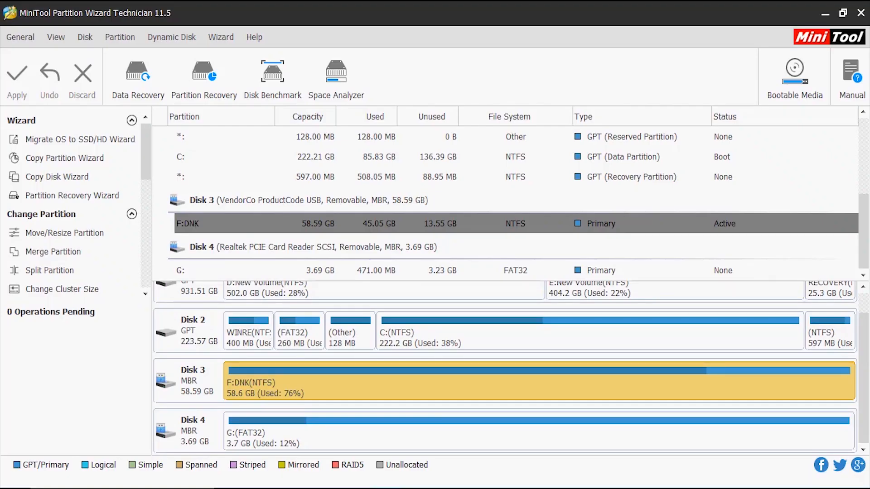
pyautogui.rightClick(343, 386)
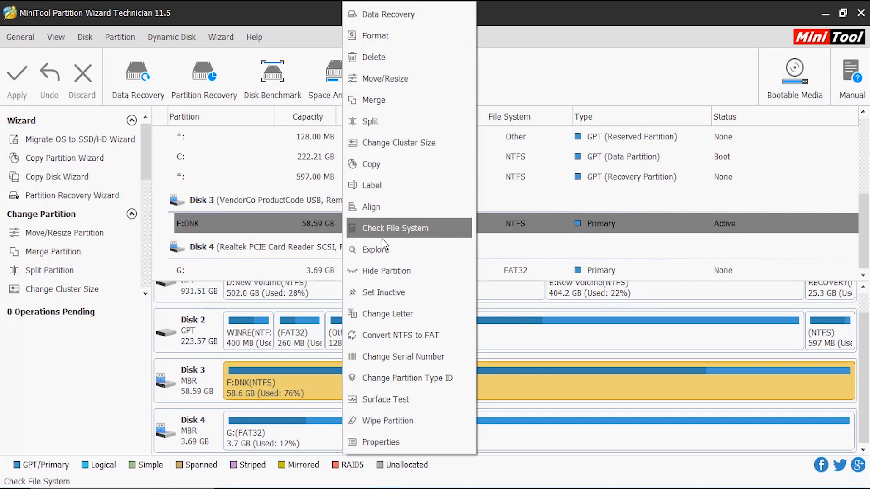
pyautogui.click(384, 250)
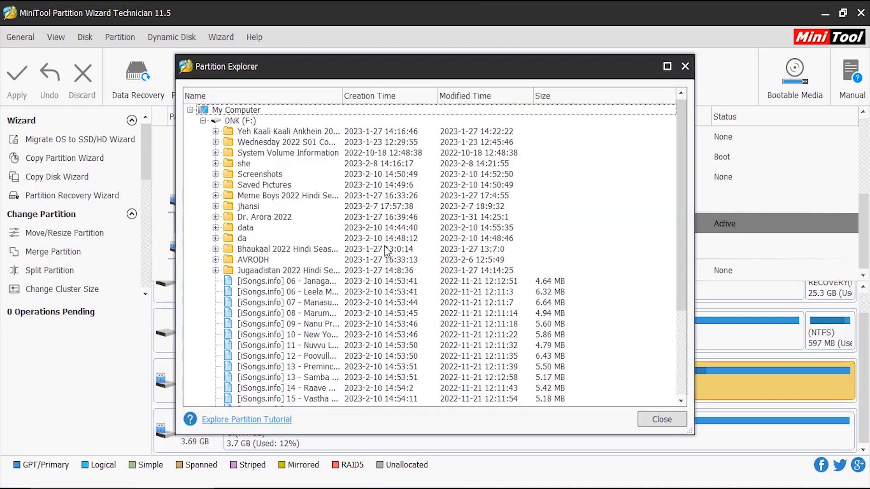
pyautogui.click(685, 68)
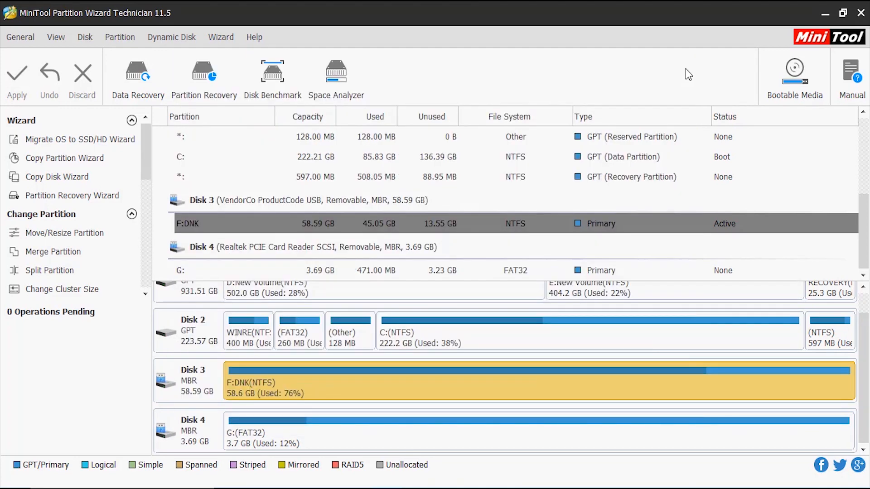
pyautogui.click(861, 9)
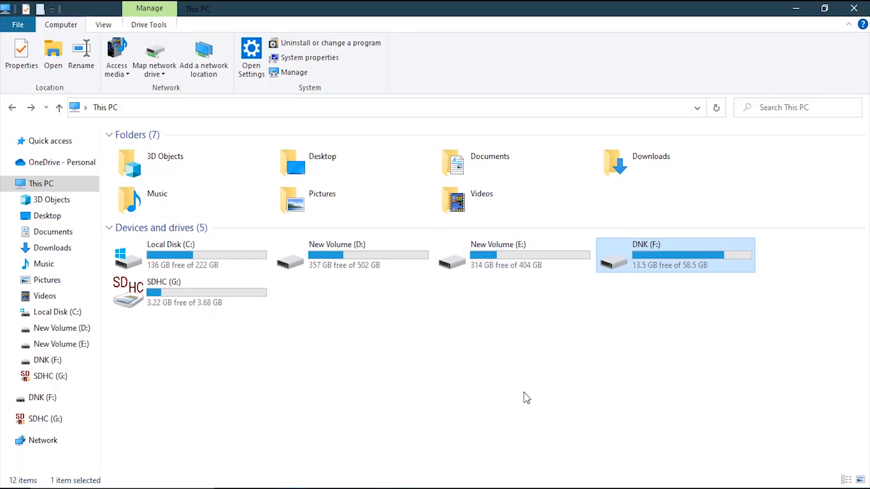